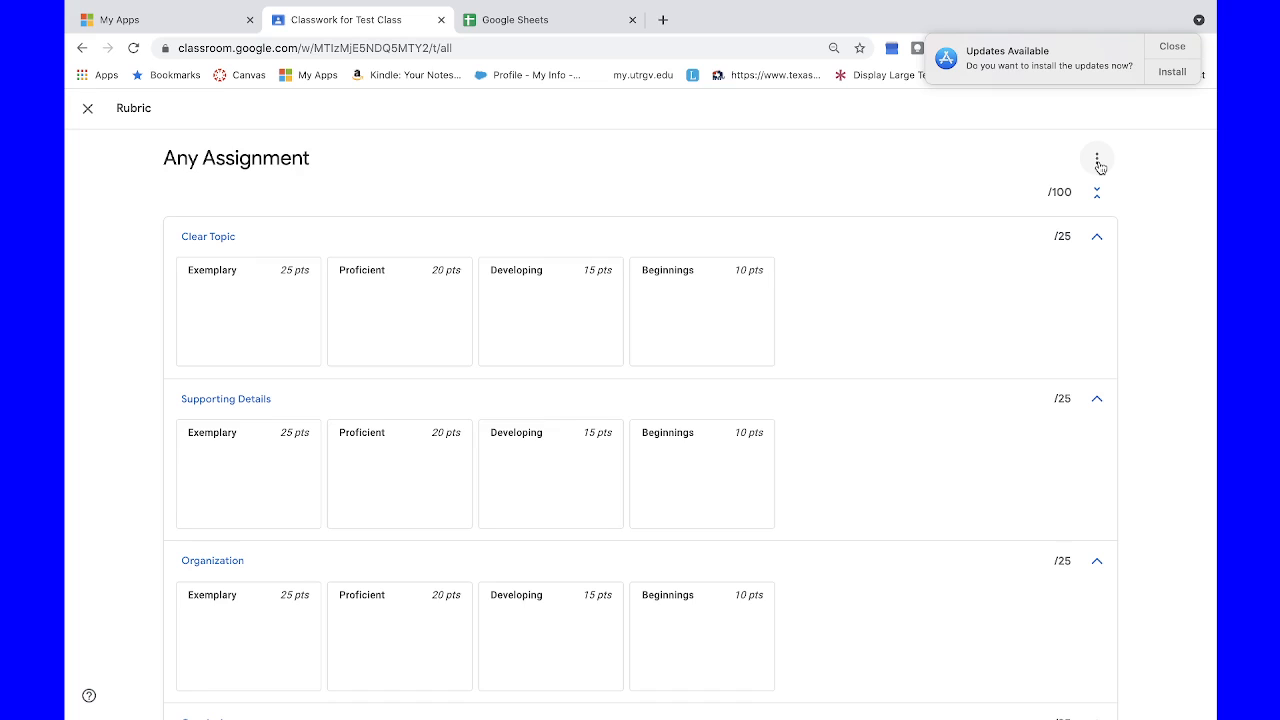
# Step: Export the Any Assignment rubric to Google Sheets and open the exported spreadsheet
pyautogui.click(1098, 162)
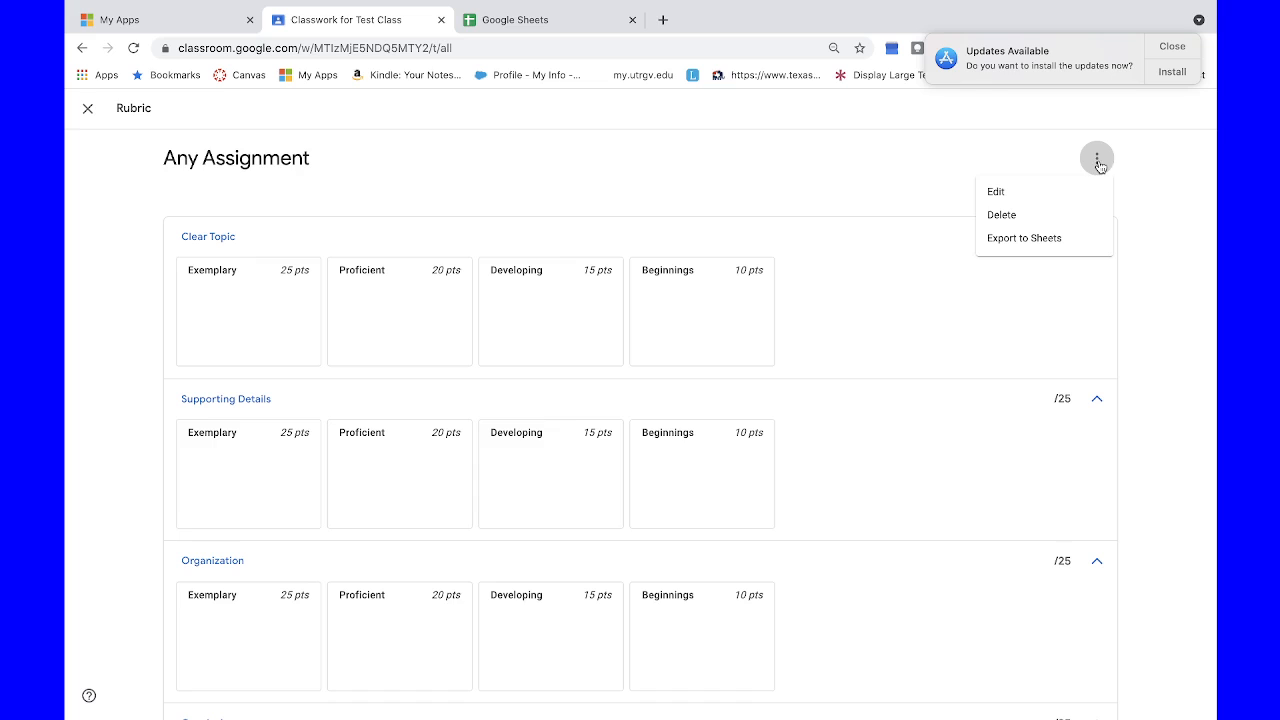
pyautogui.click(1030, 239)
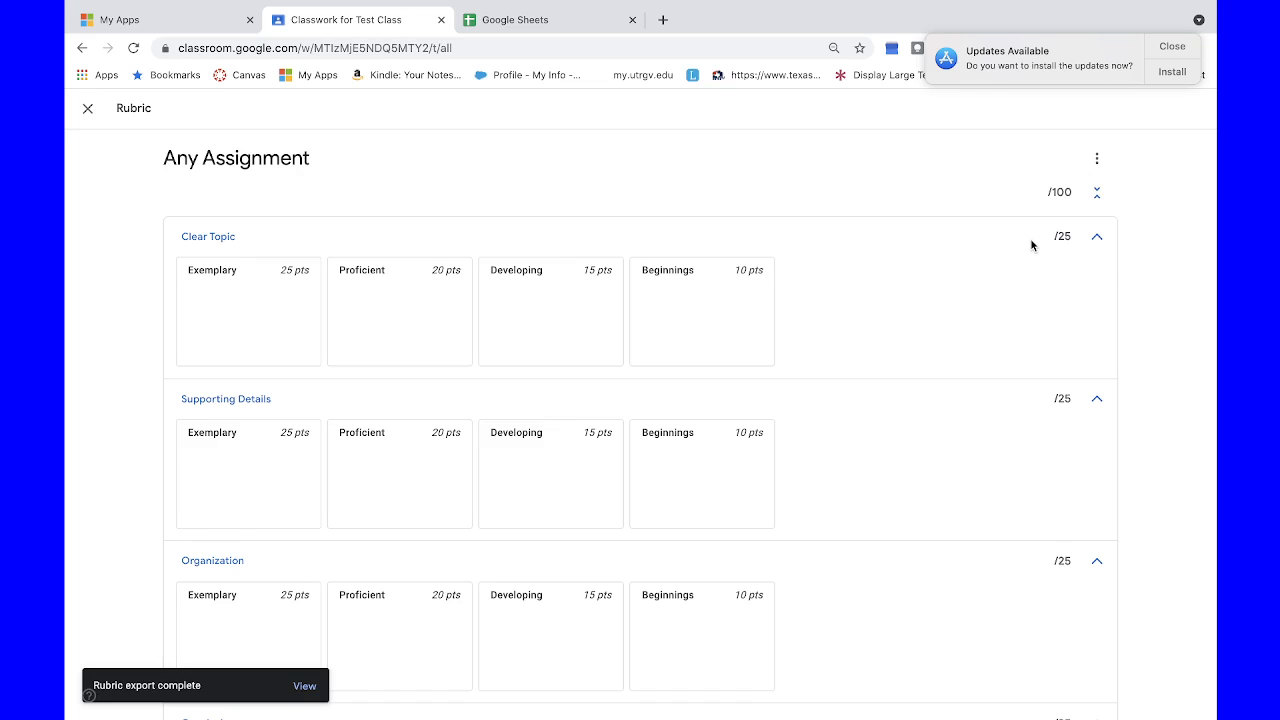
pyautogui.click(304, 687)
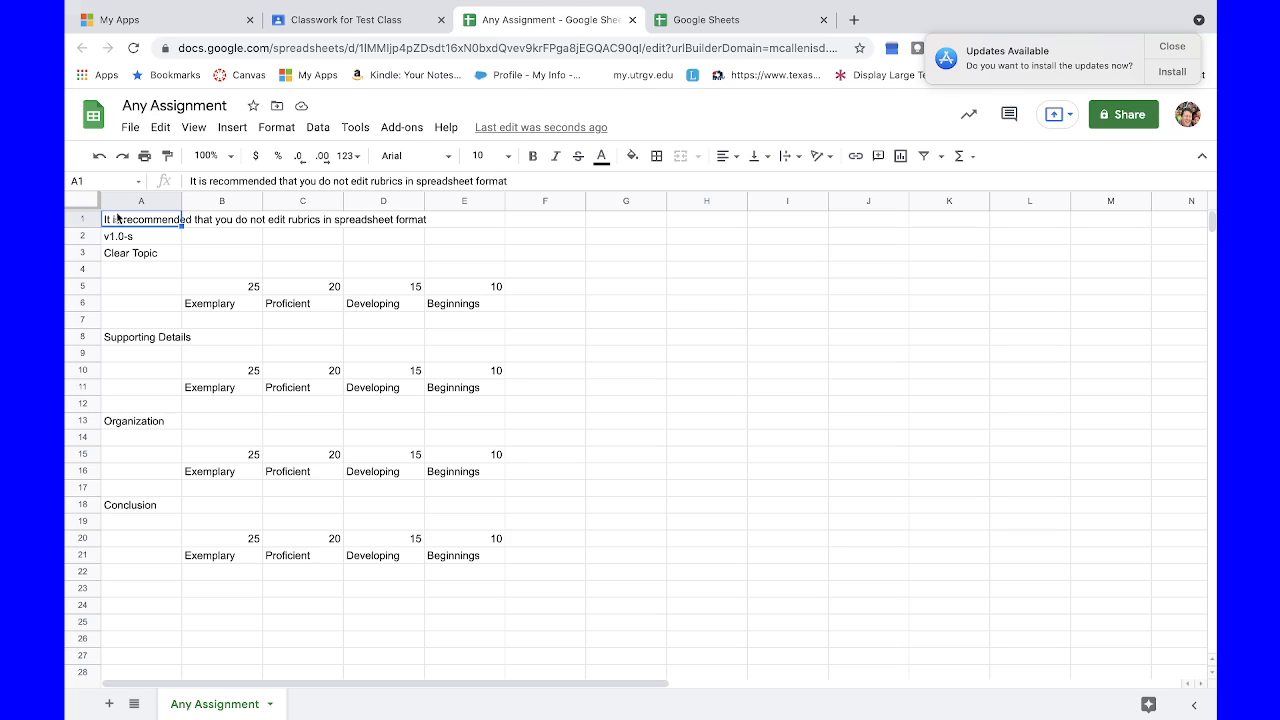
# Step: Examine how the exported rubric is laid out, from the header rows to the Clear Topic points, level titles and description cells
pyautogui.click(82, 218)
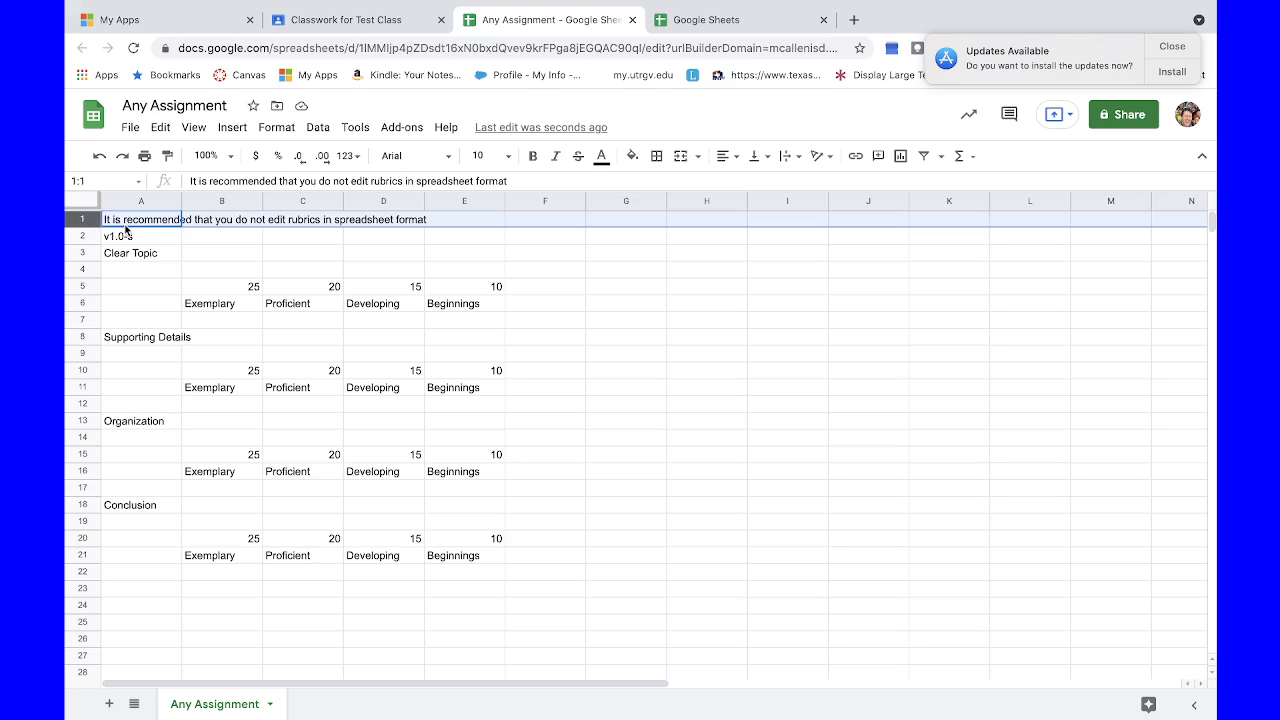
pyautogui.click(84, 234)
pyautogui.press('super+c')
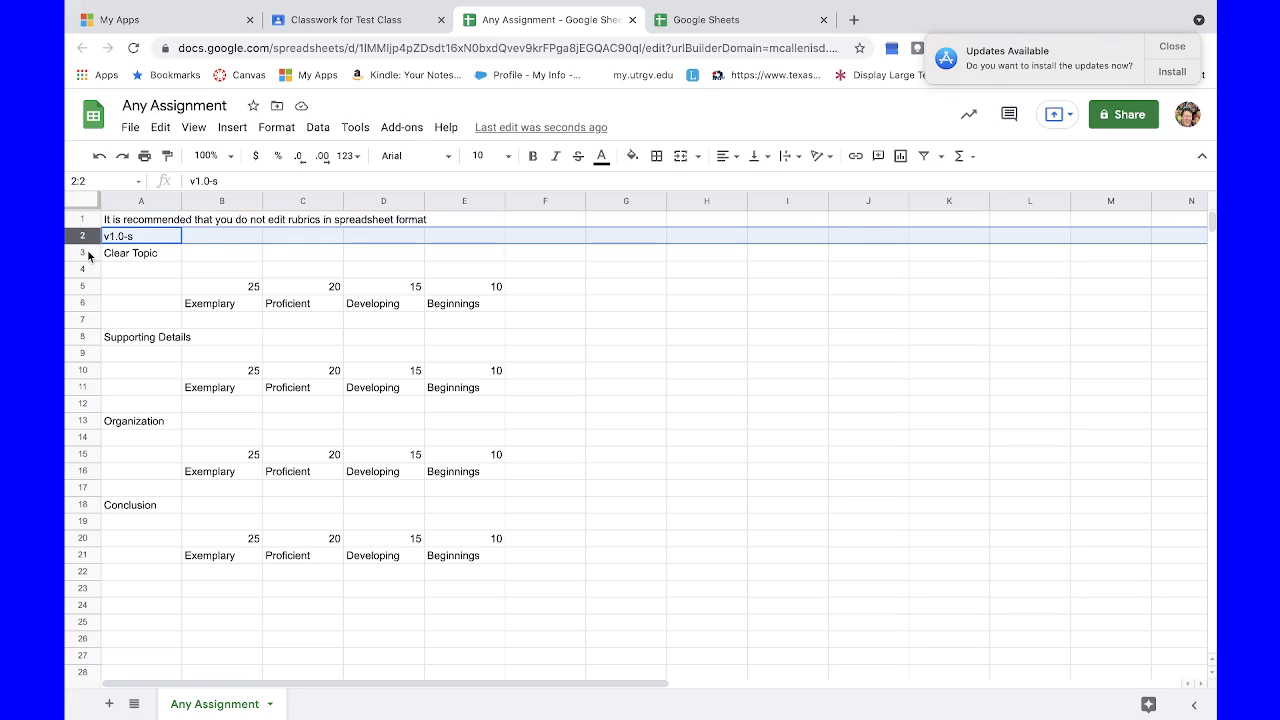
pyautogui.click(87, 252)
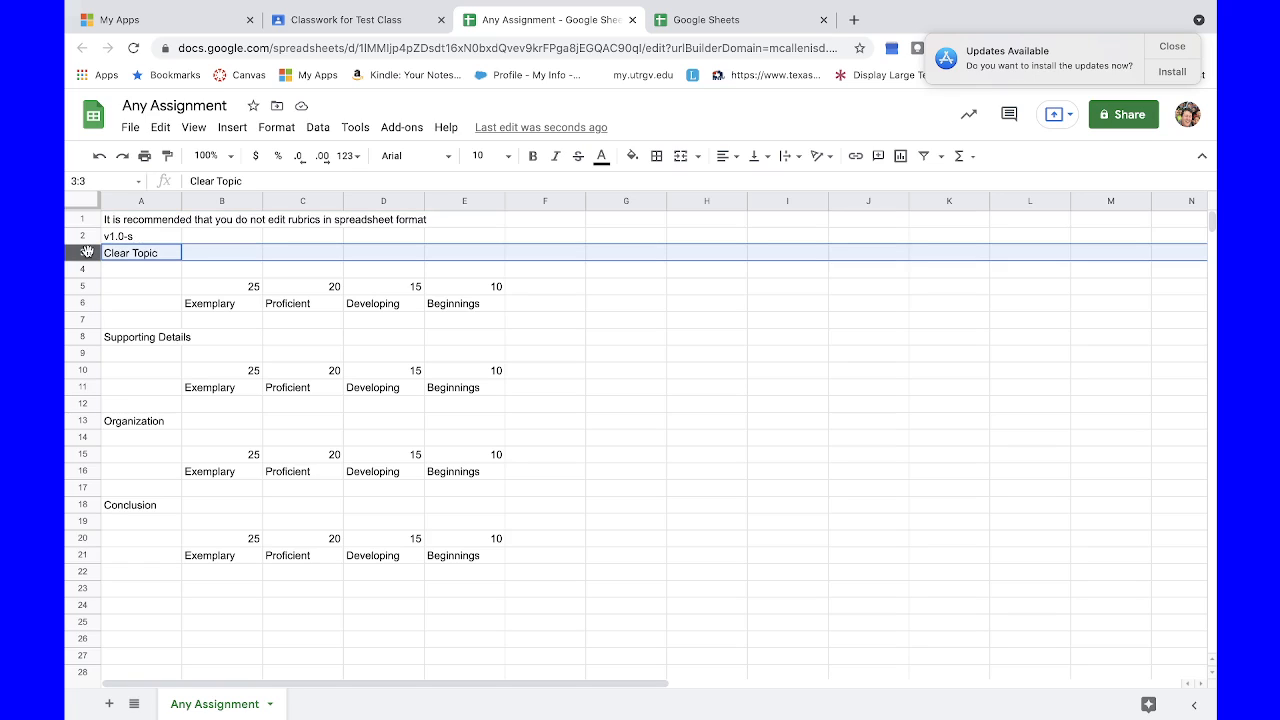
pyautogui.click(116, 268)
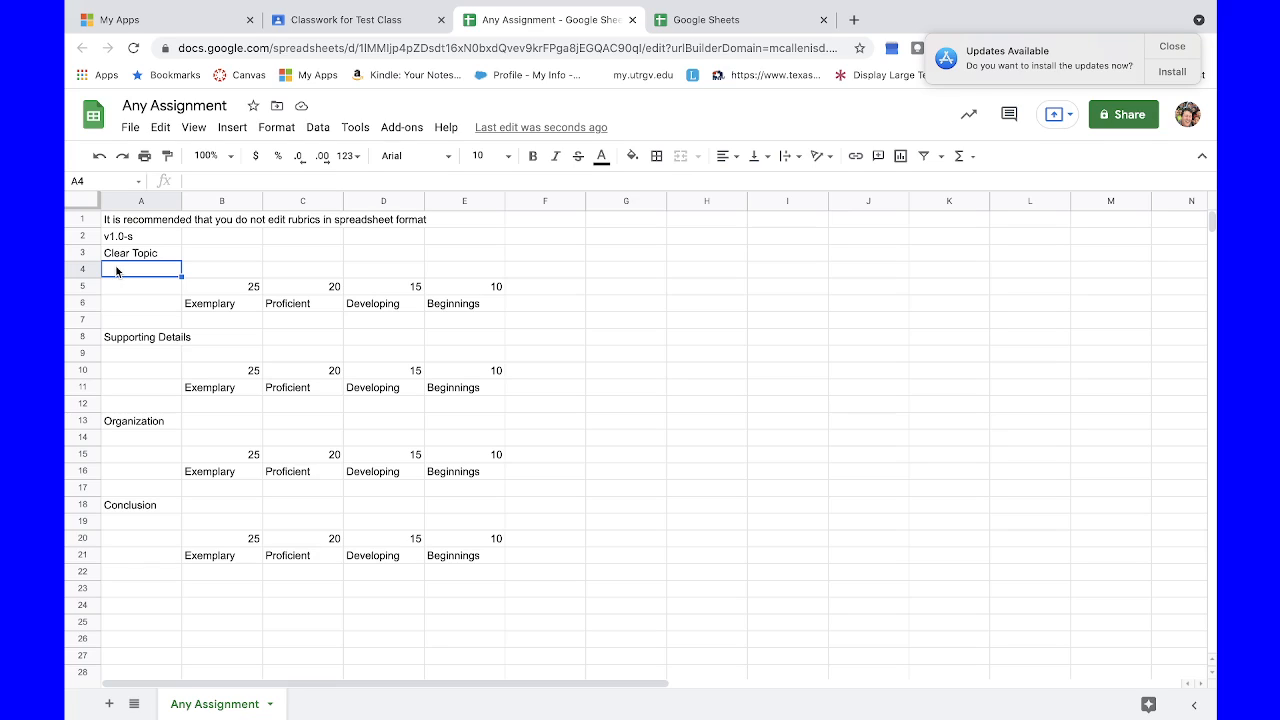
pyautogui.click(215, 287)
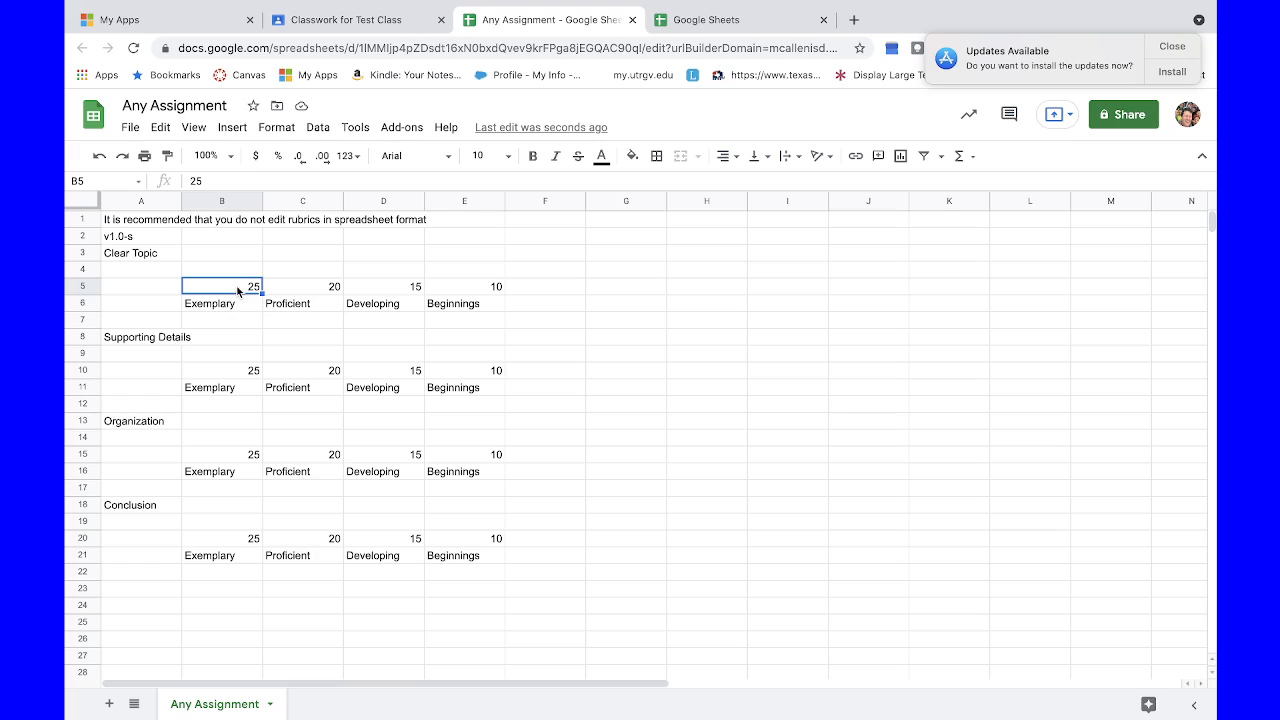
pyautogui.click(226, 305)
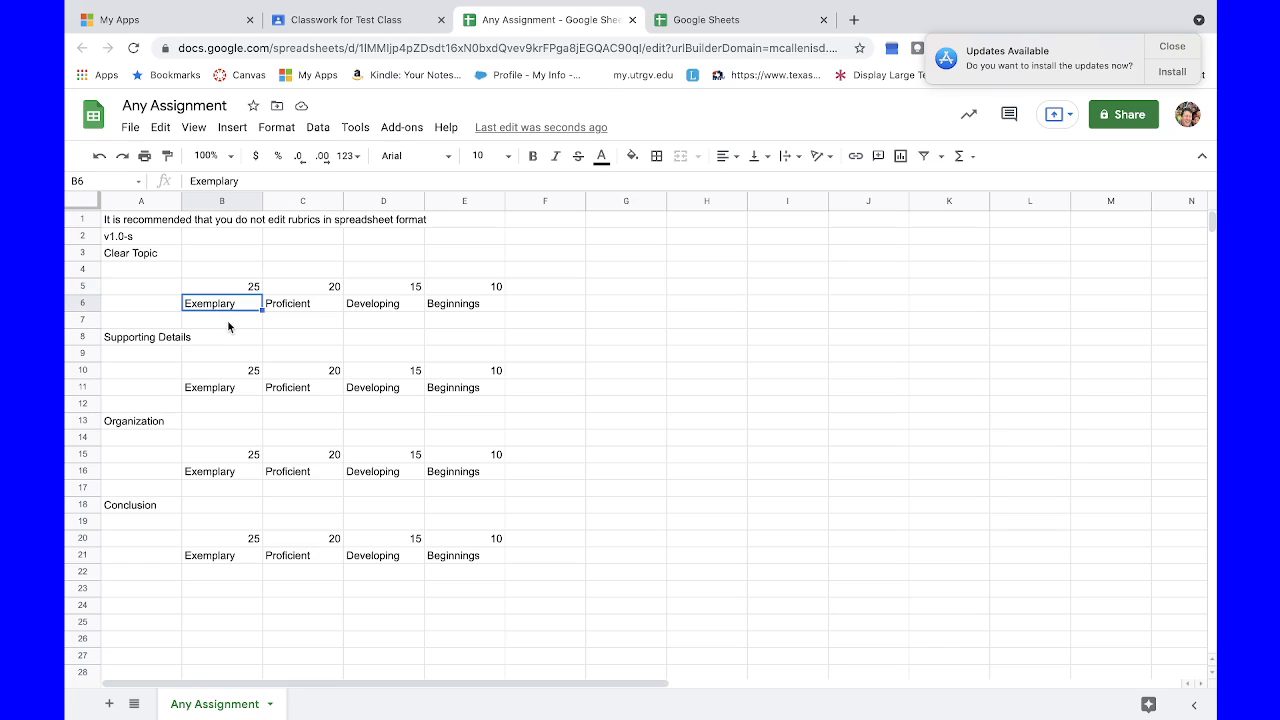
pyautogui.click(228, 322)
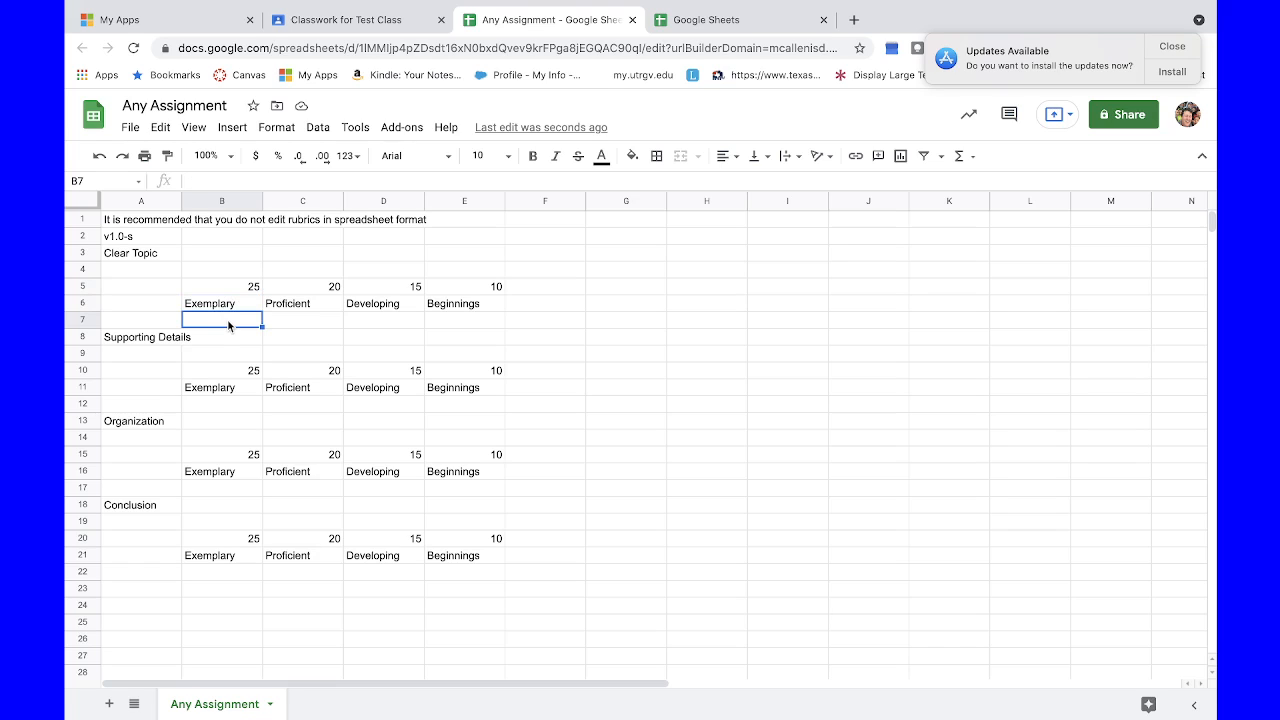
# Step: Enter "clearly understood" in cell C7 as the Proficient description of the Clear Topic criterion
pyautogui.click(297, 320)
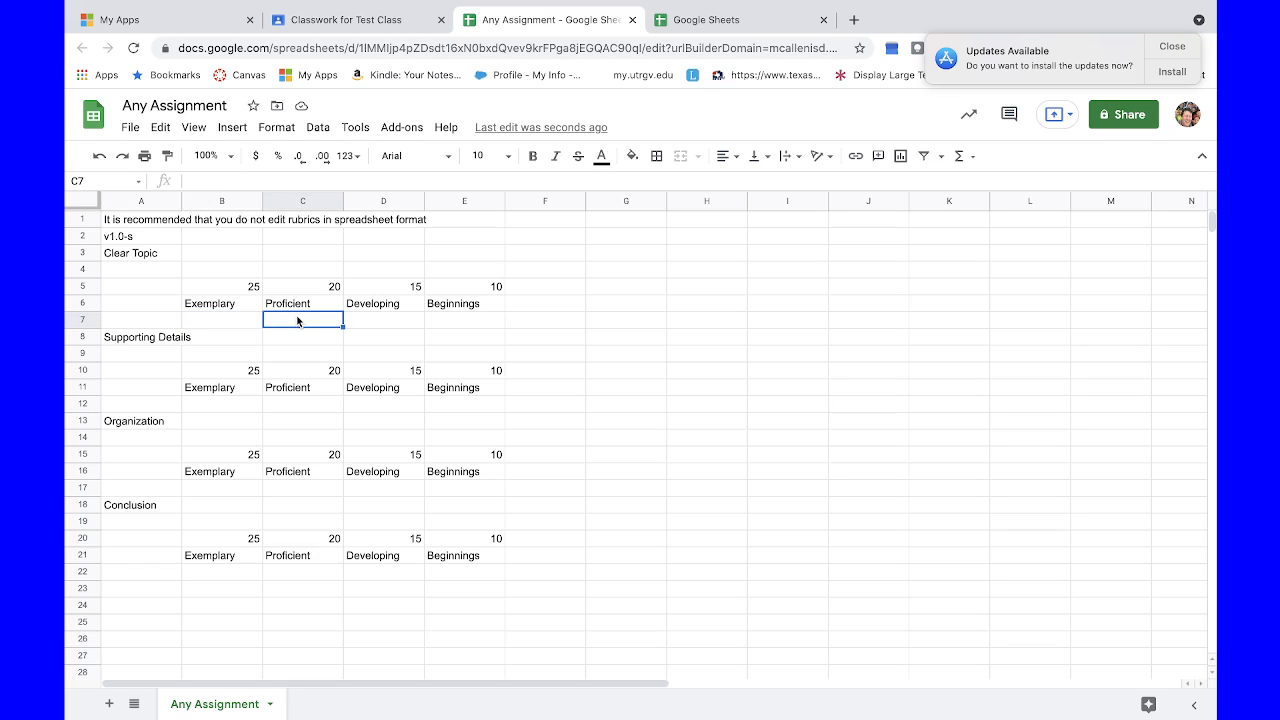
pyautogui.write('clear')
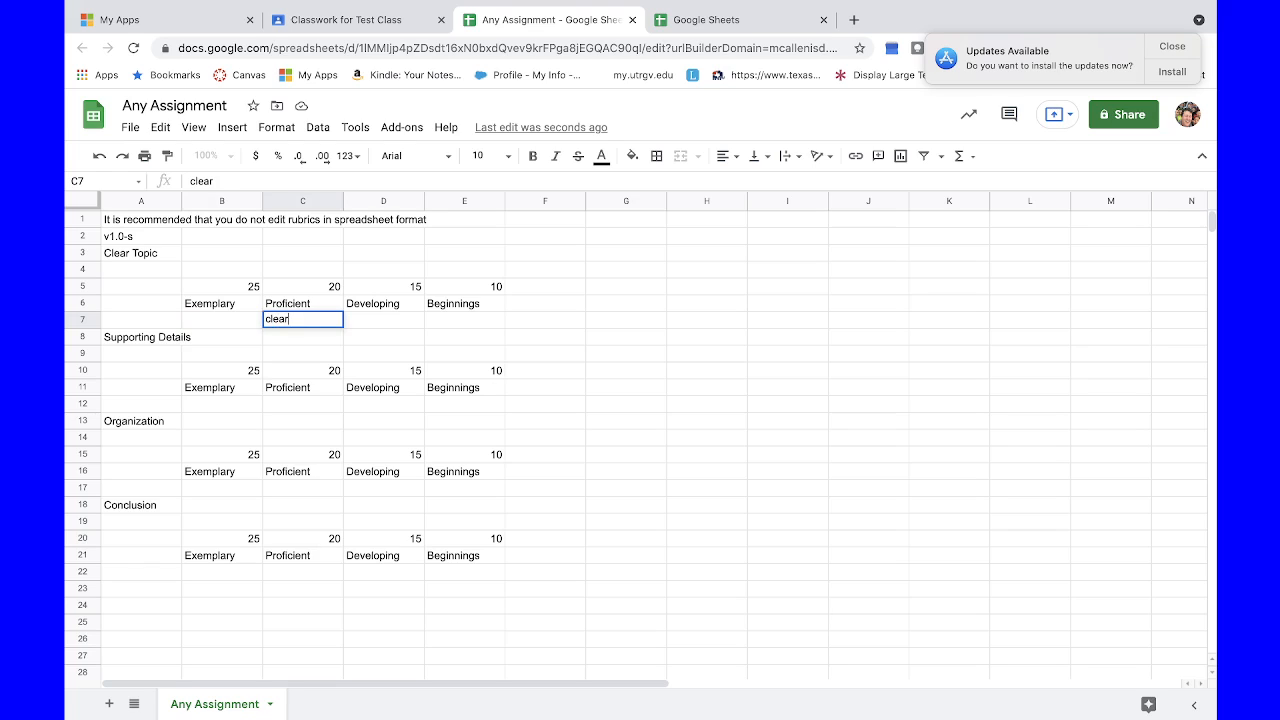
pyautogui.write('ly understood')
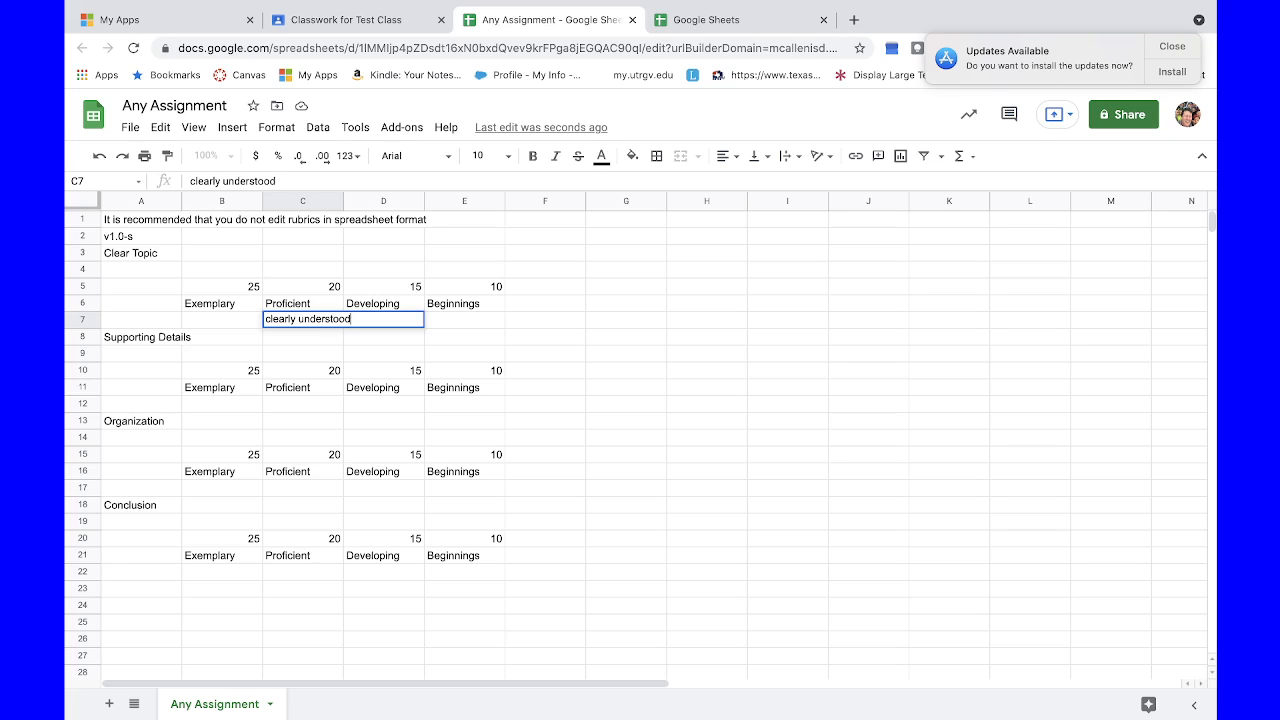
pyautogui.press('Return')
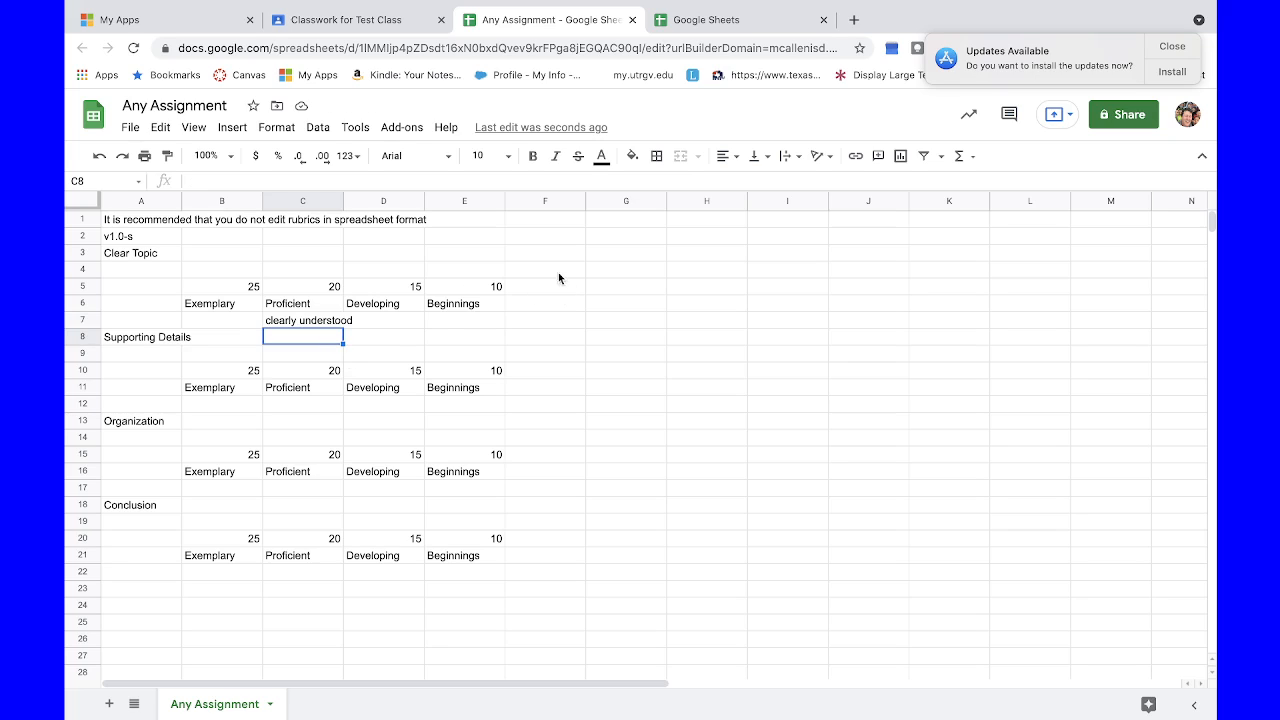
# Step: Switch to Google Classroom and reopen the Any Assignment rubric to check its Clear Topic descriptions
pyautogui.click(373, 28)
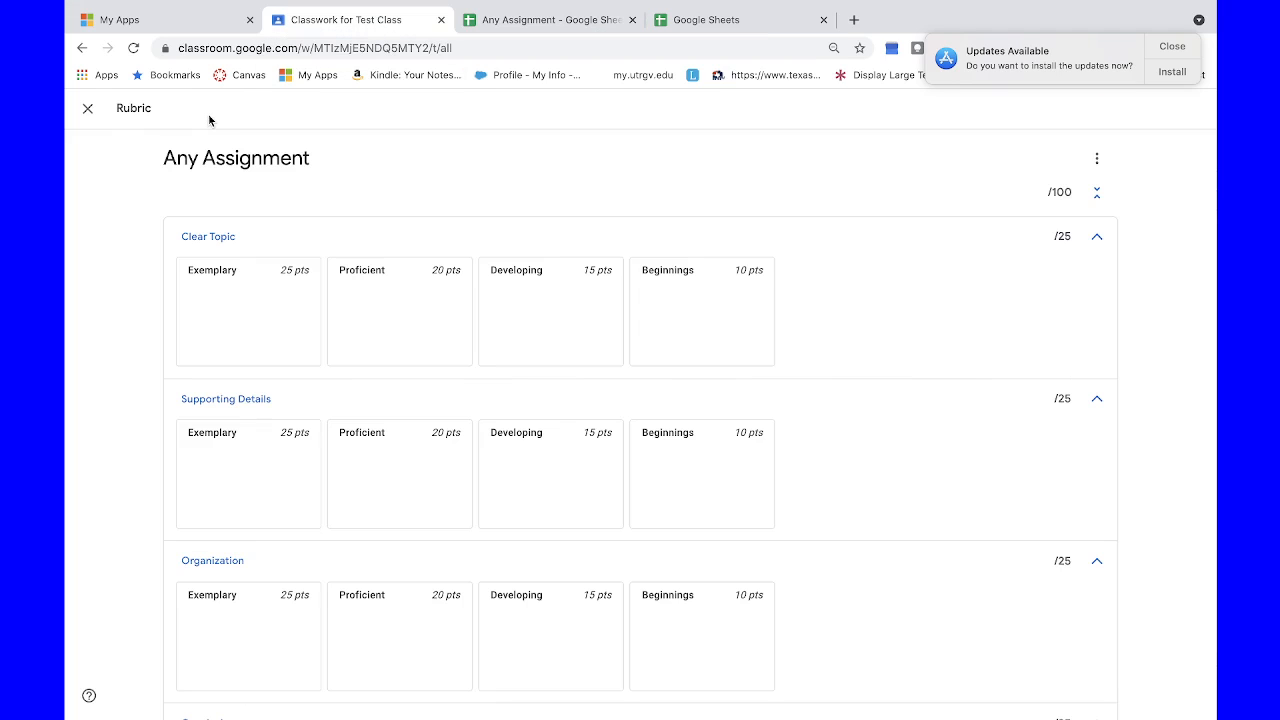
pyautogui.click(88, 109)
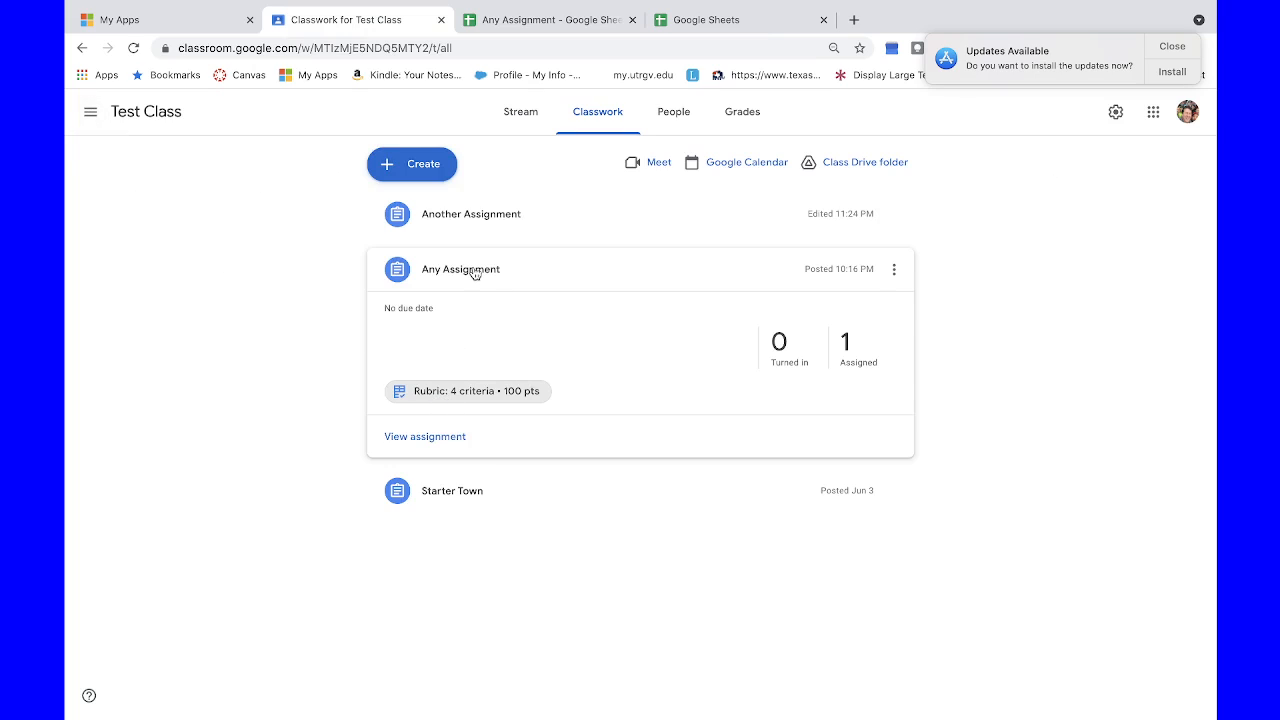
pyautogui.click(481, 394)
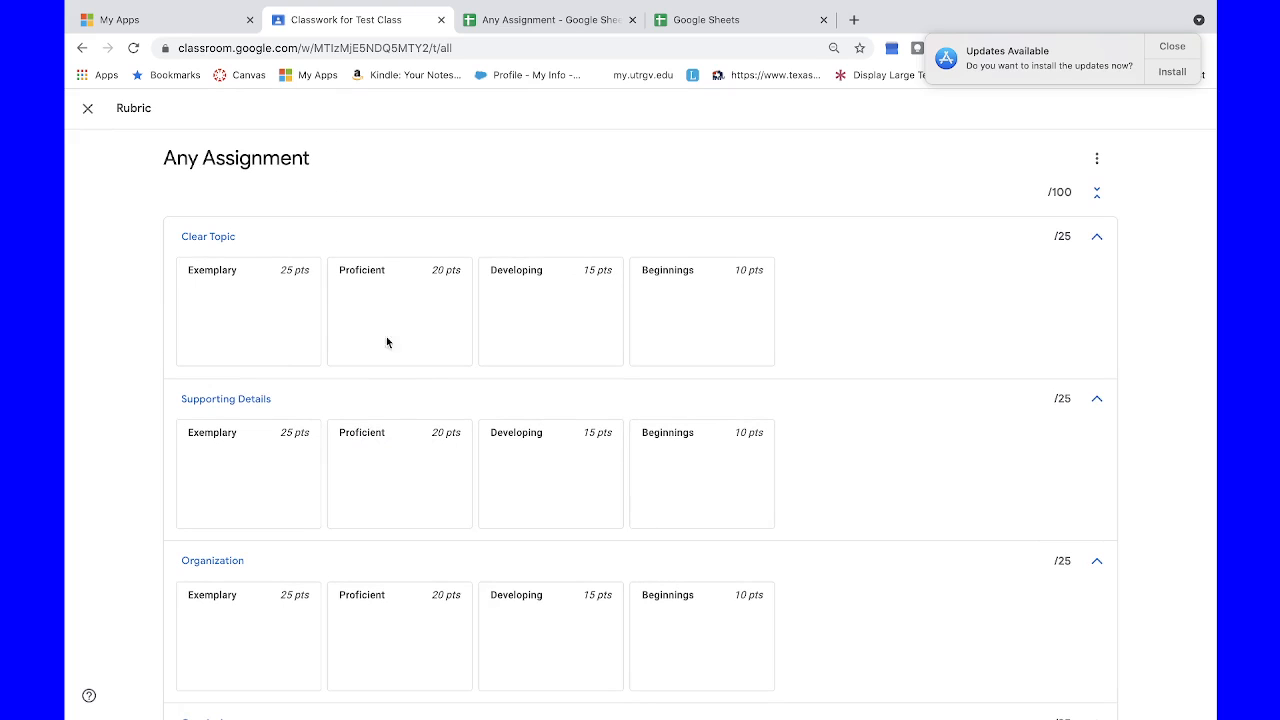
pyautogui.click(88, 110)
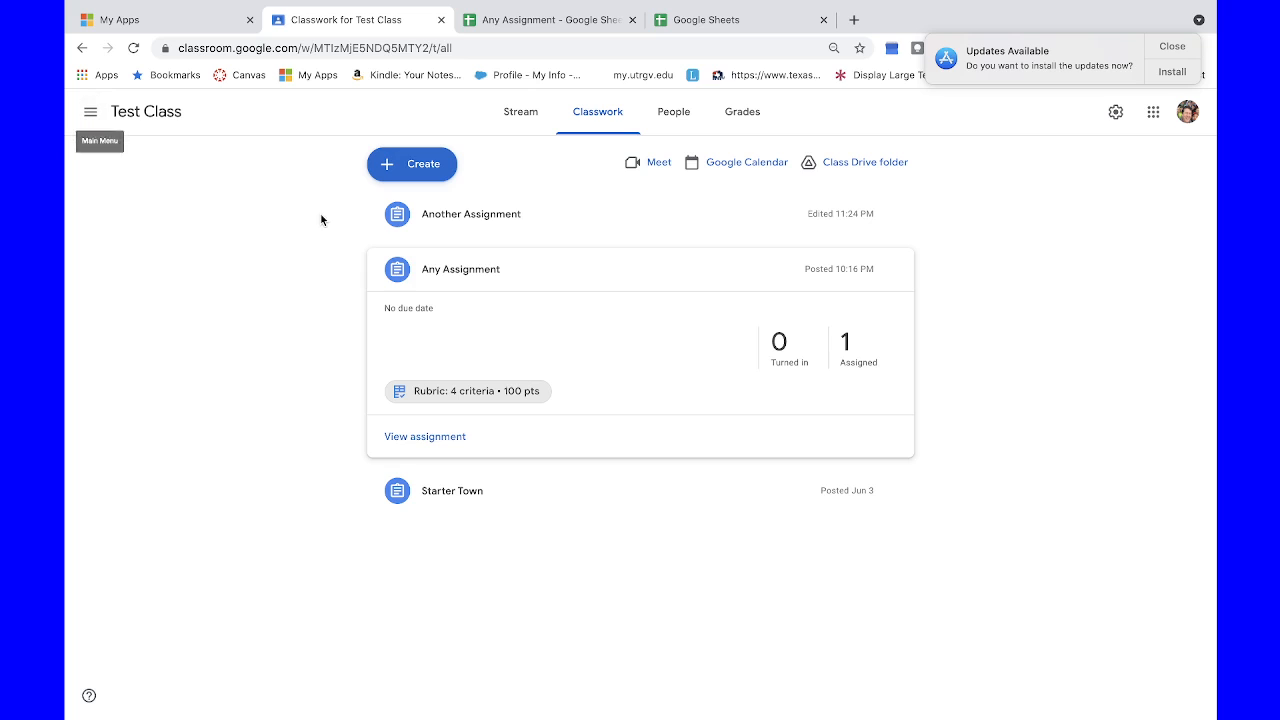
# Step: Open Another Assignment for editing and import its rubric from the Any Assignment spreadsheet
pyautogui.click(467, 218)
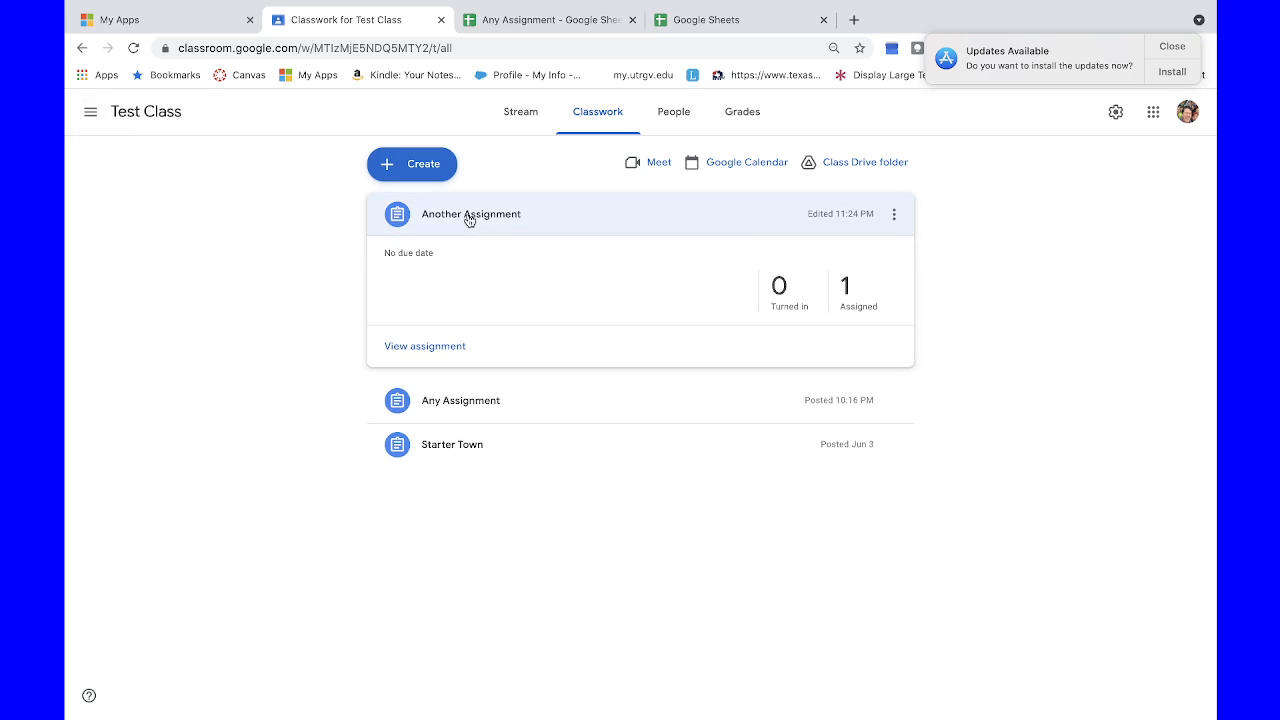
pyautogui.click(894, 218)
pyautogui.click(845, 244)
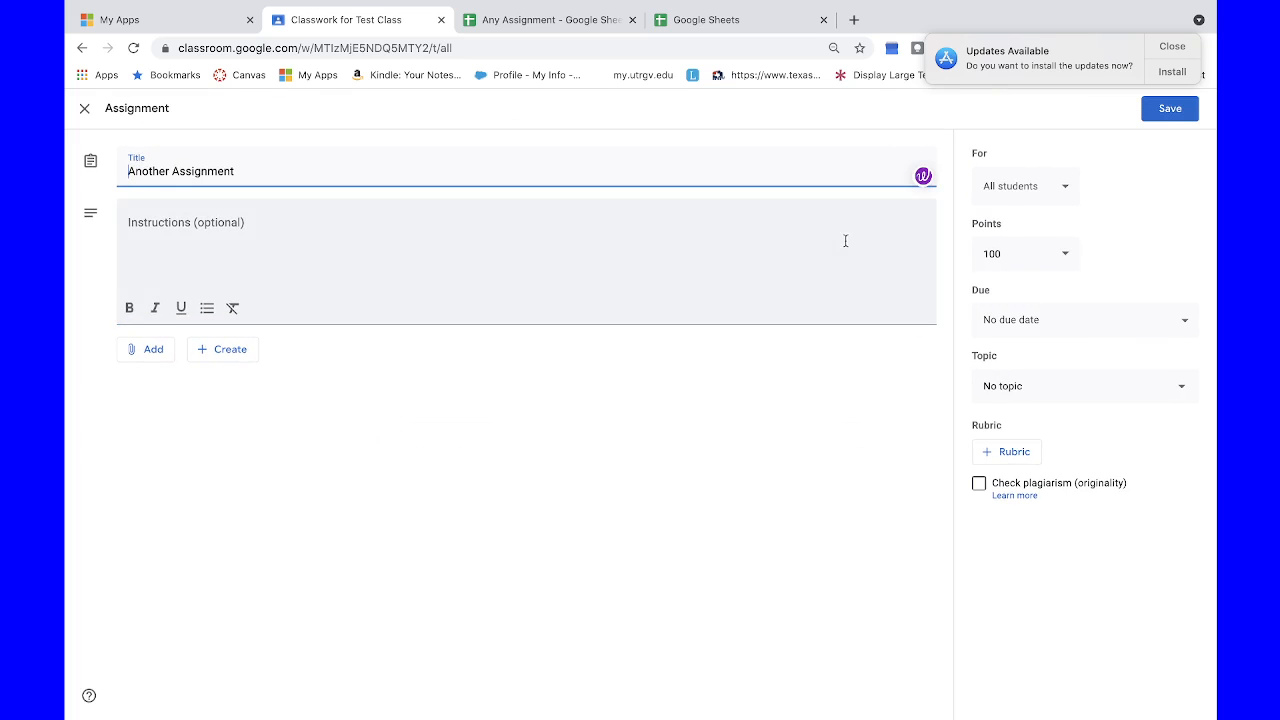
pyautogui.click(1014, 452)
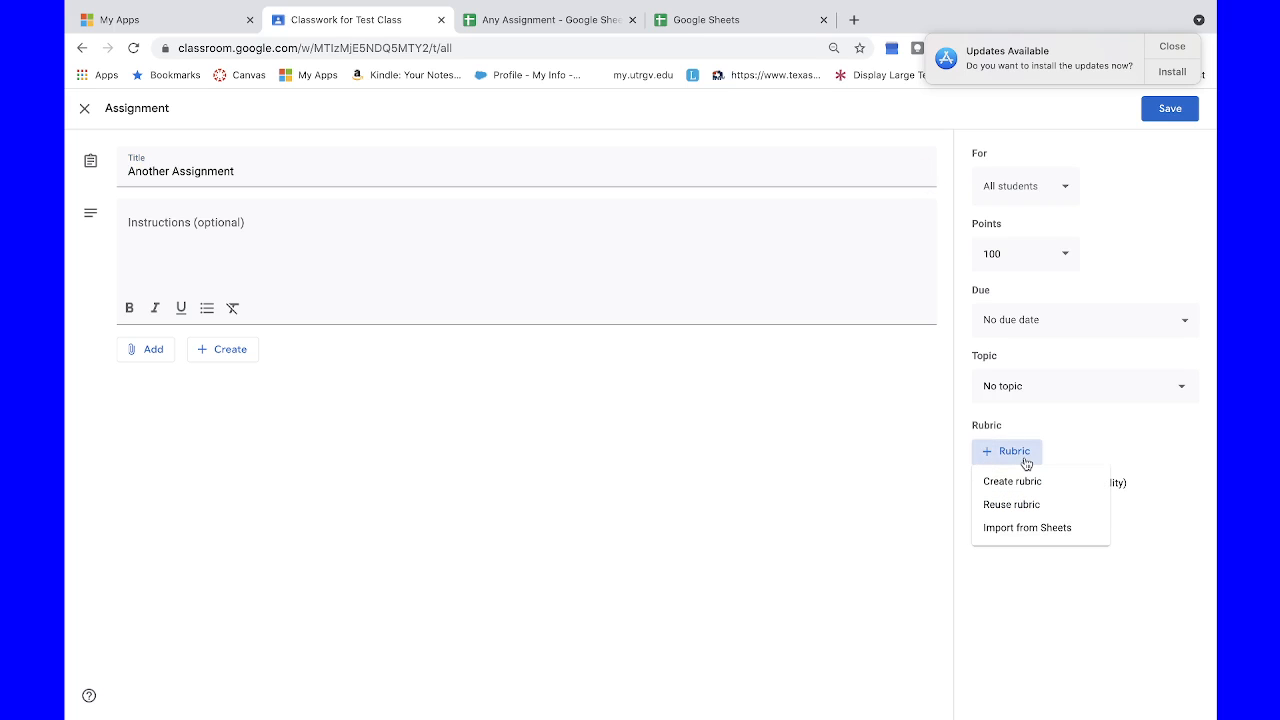
pyautogui.click(1025, 528)
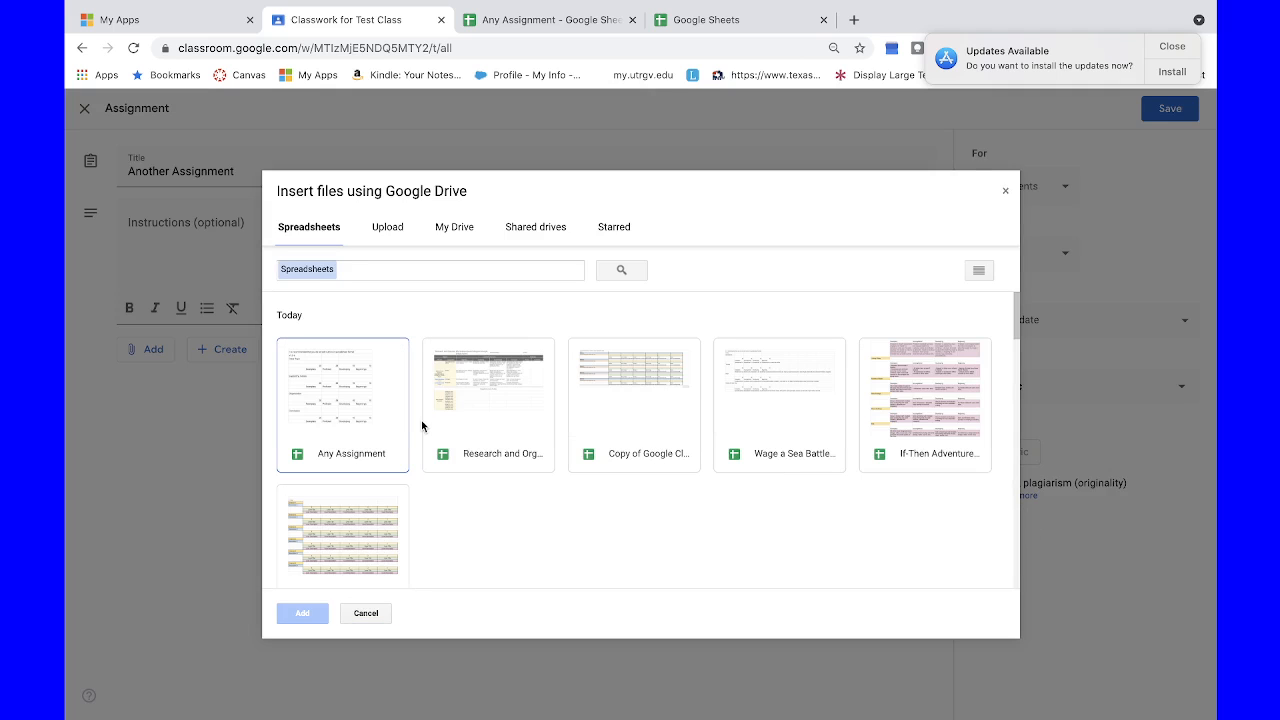
pyautogui.click(349, 424)
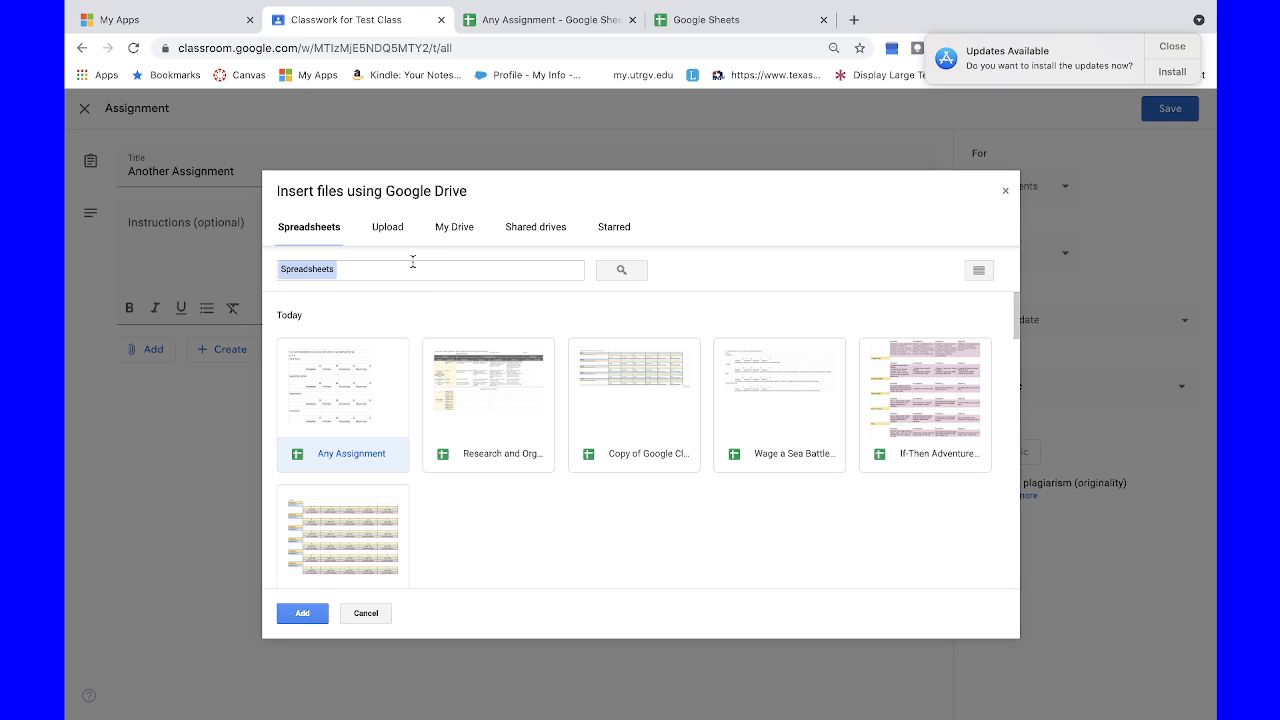
pyautogui.click(303, 613)
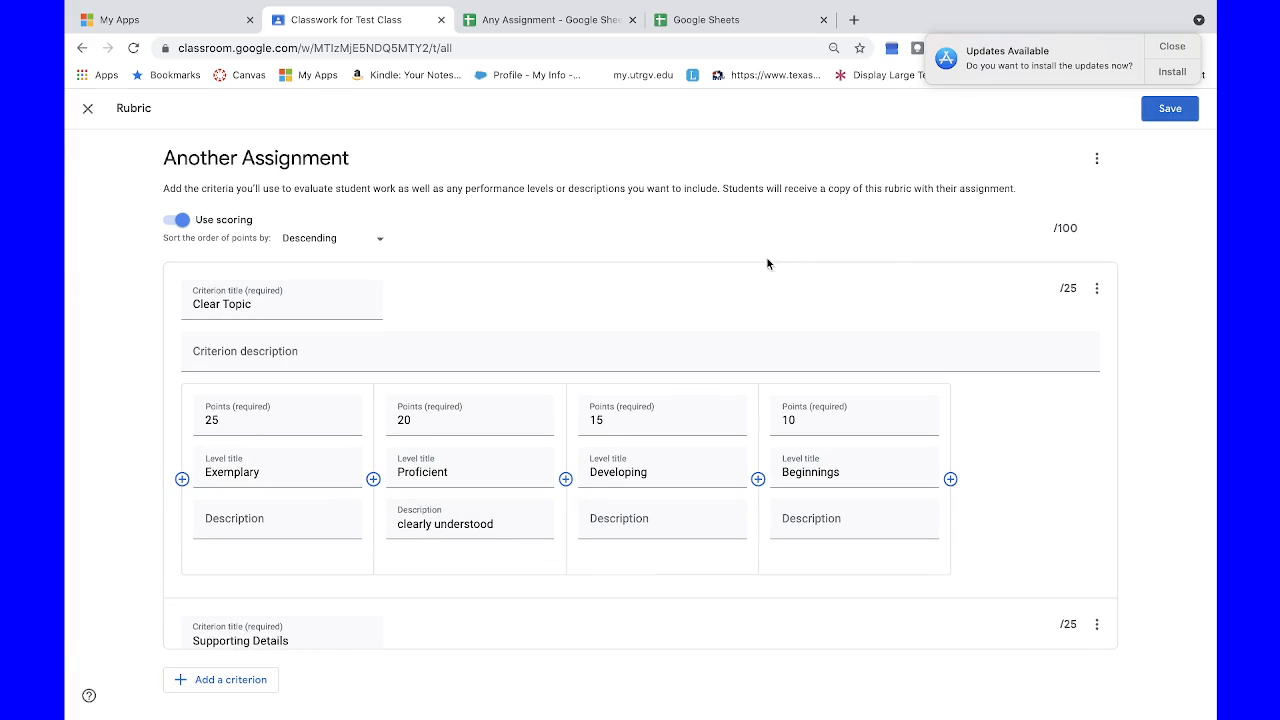
# Step: Save the imported rubric and the edited assignment, and view the rubric attached to Another Assignment
pyautogui.click(1182, 108)
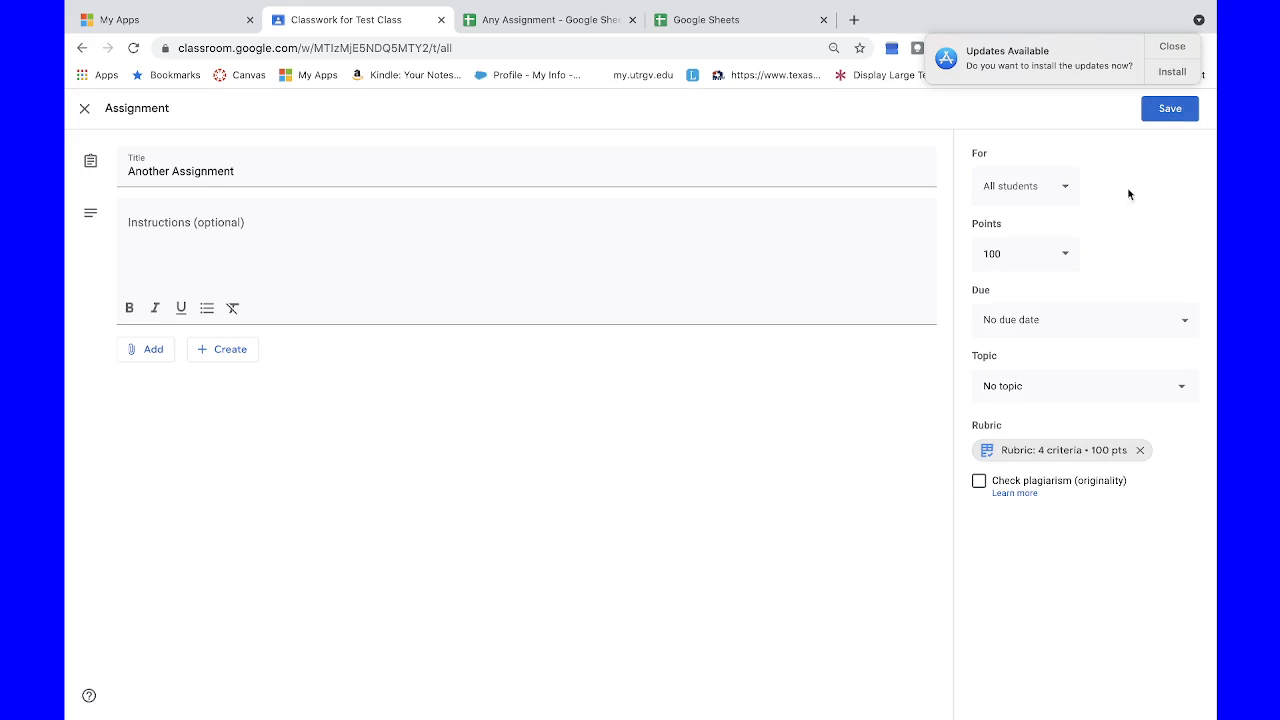
pyautogui.click(1166, 110)
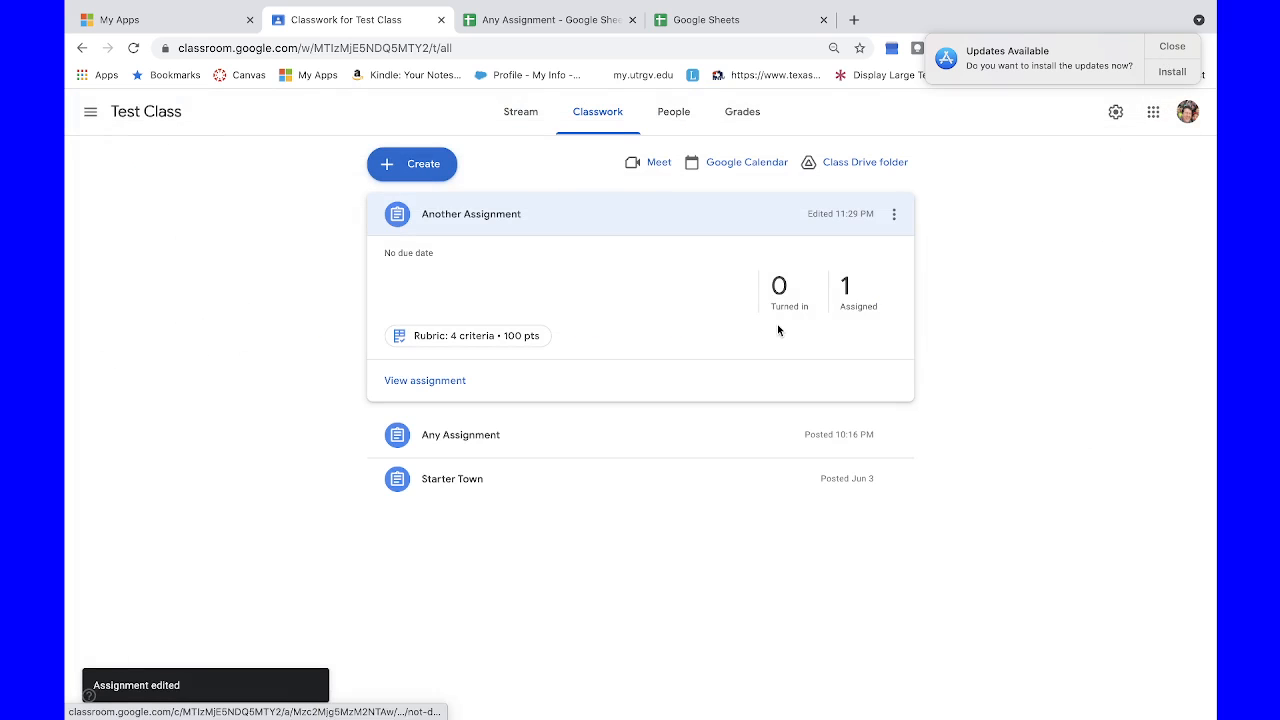
pyautogui.click(512, 336)
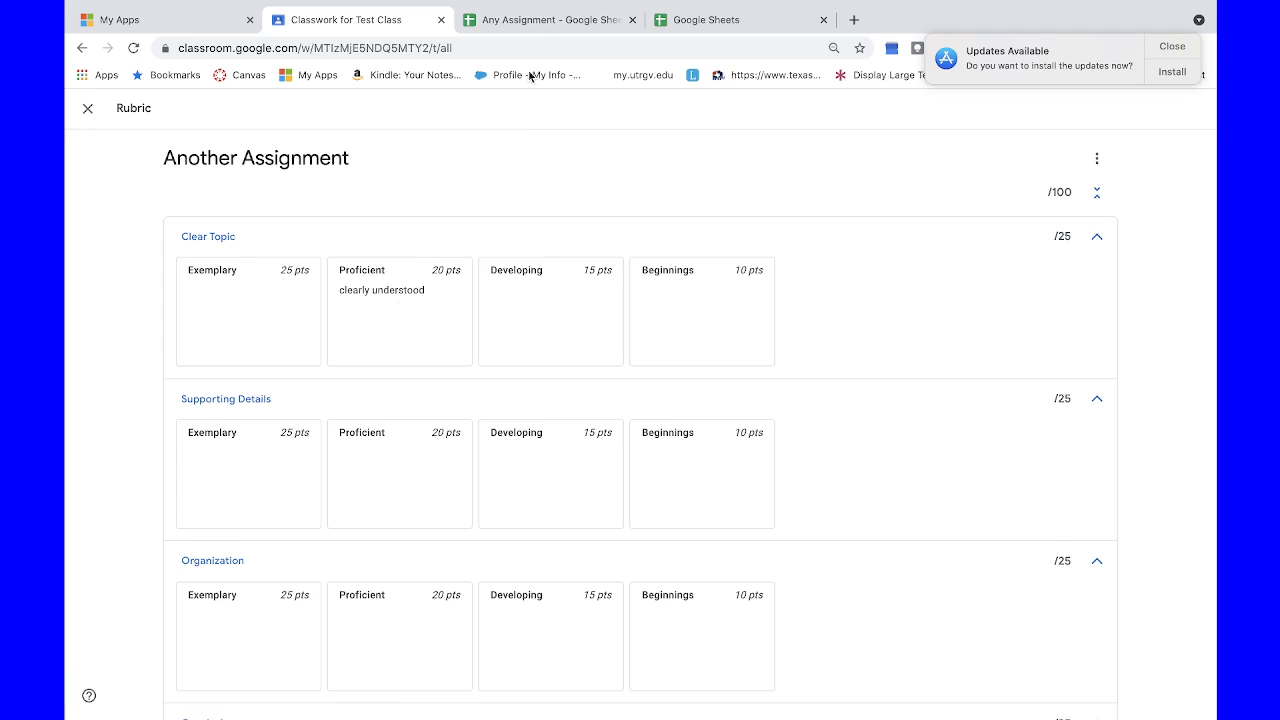
# Step: Switch to the Any Assignment spreadsheet and examine the empty rows below the Conclusion criterion
pyautogui.click(547, 19)
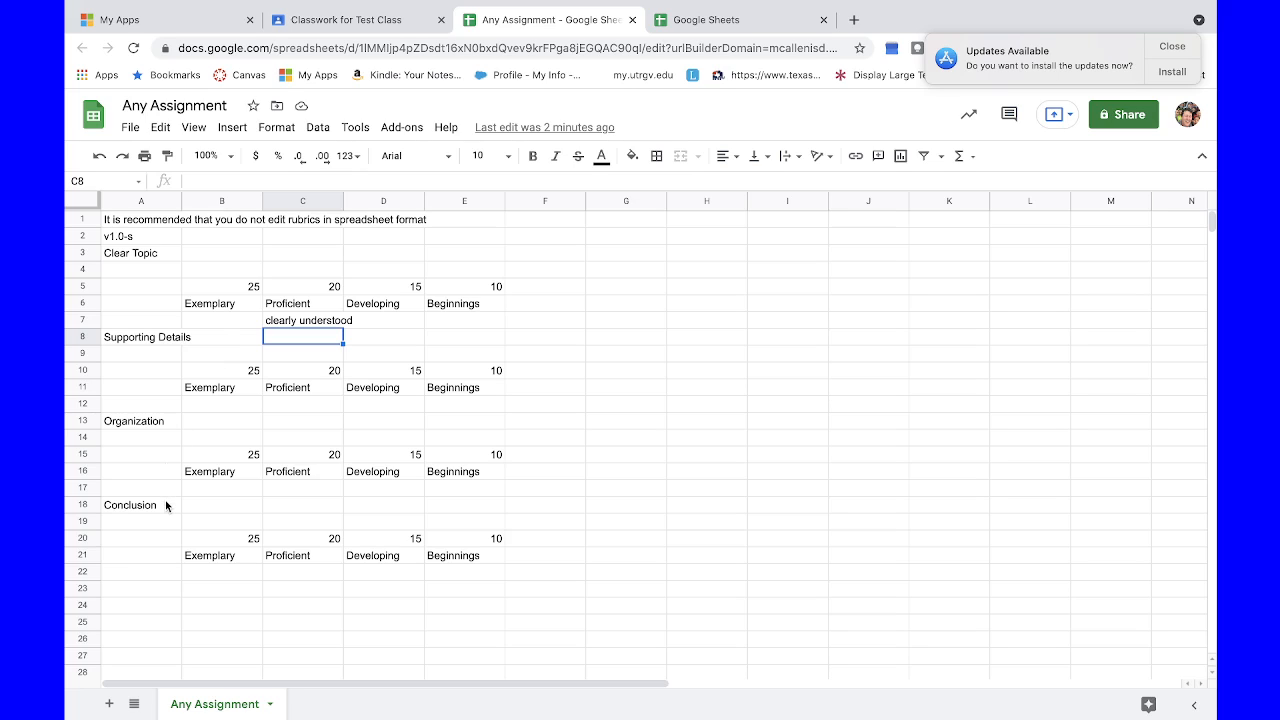
pyautogui.click(158, 572)
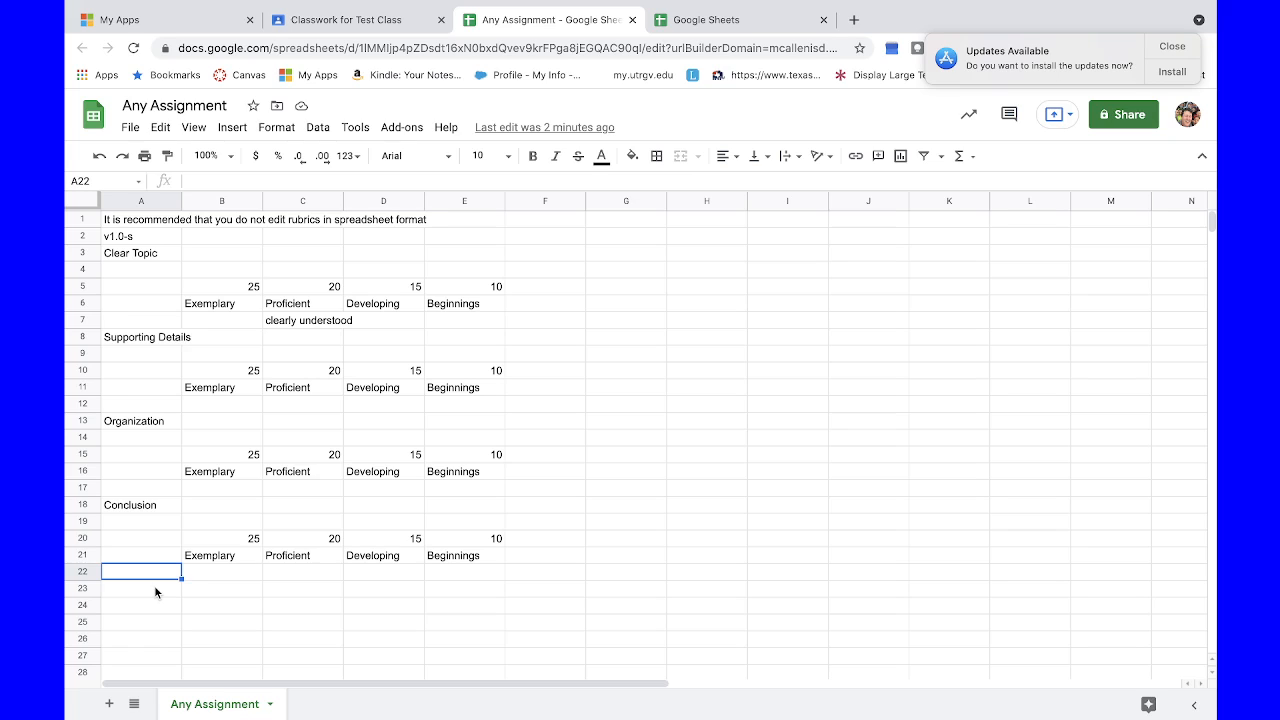
pyautogui.click(155, 589)
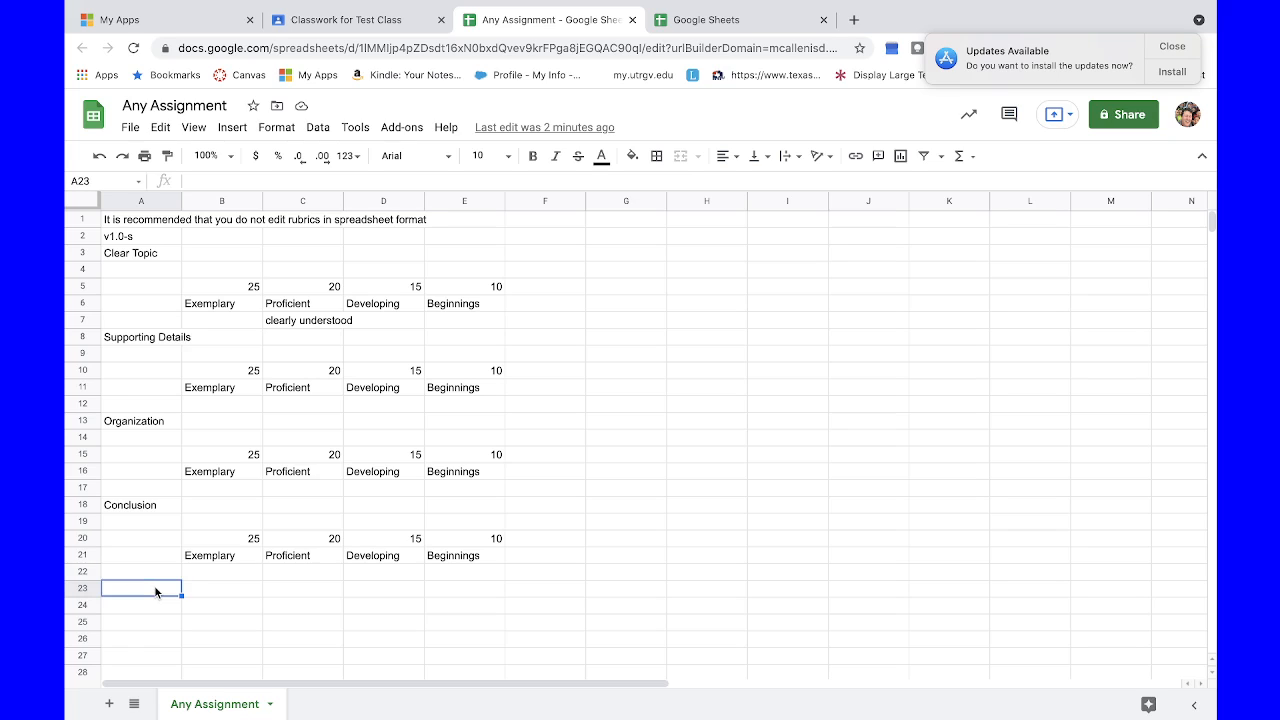
pyautogui.click(212, 606)
pyautogui.click(218, 618)
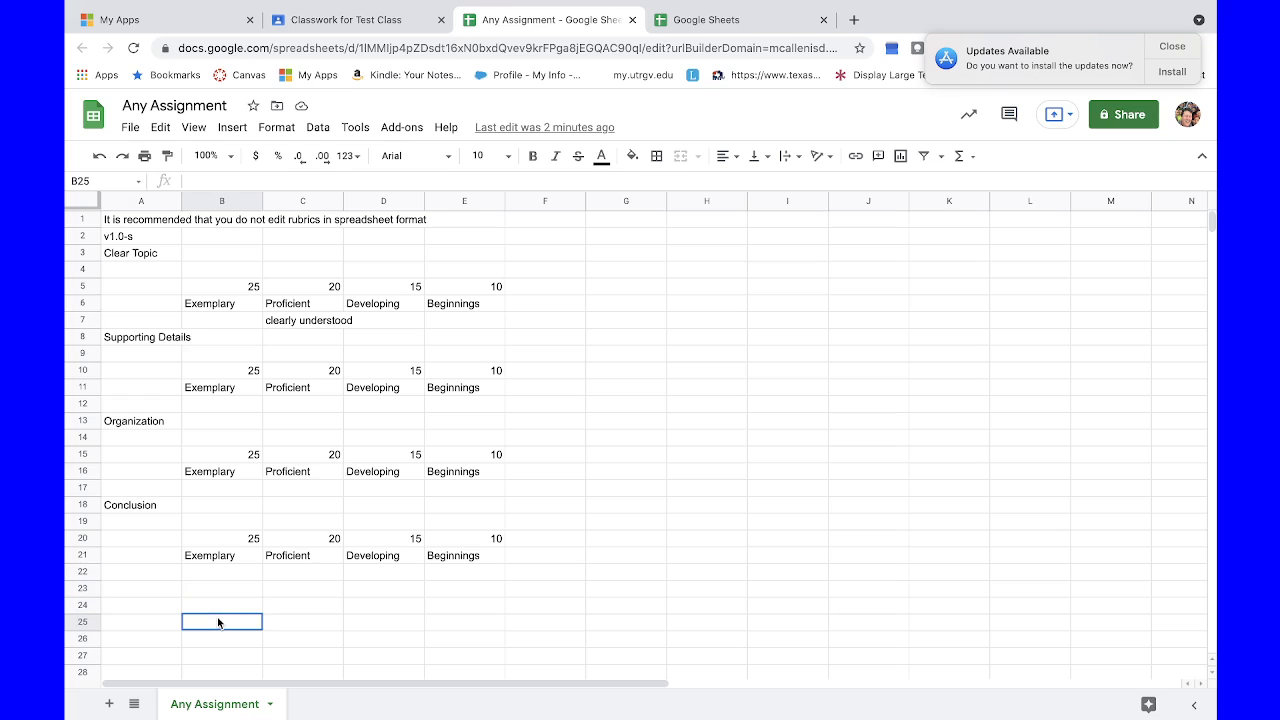
pyautogui.click(217, 640)
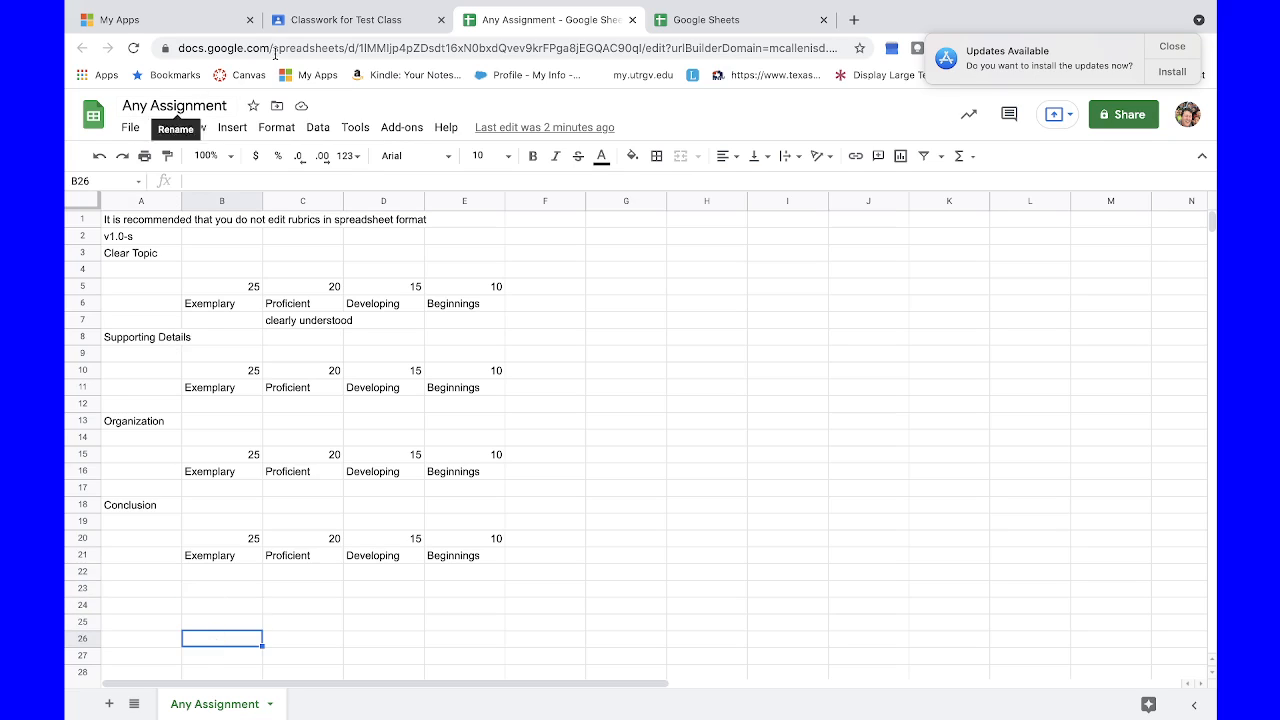
# Step: Return to Google Classroom and close the Another Assignment rubric
pyautogui.click(355, 21)
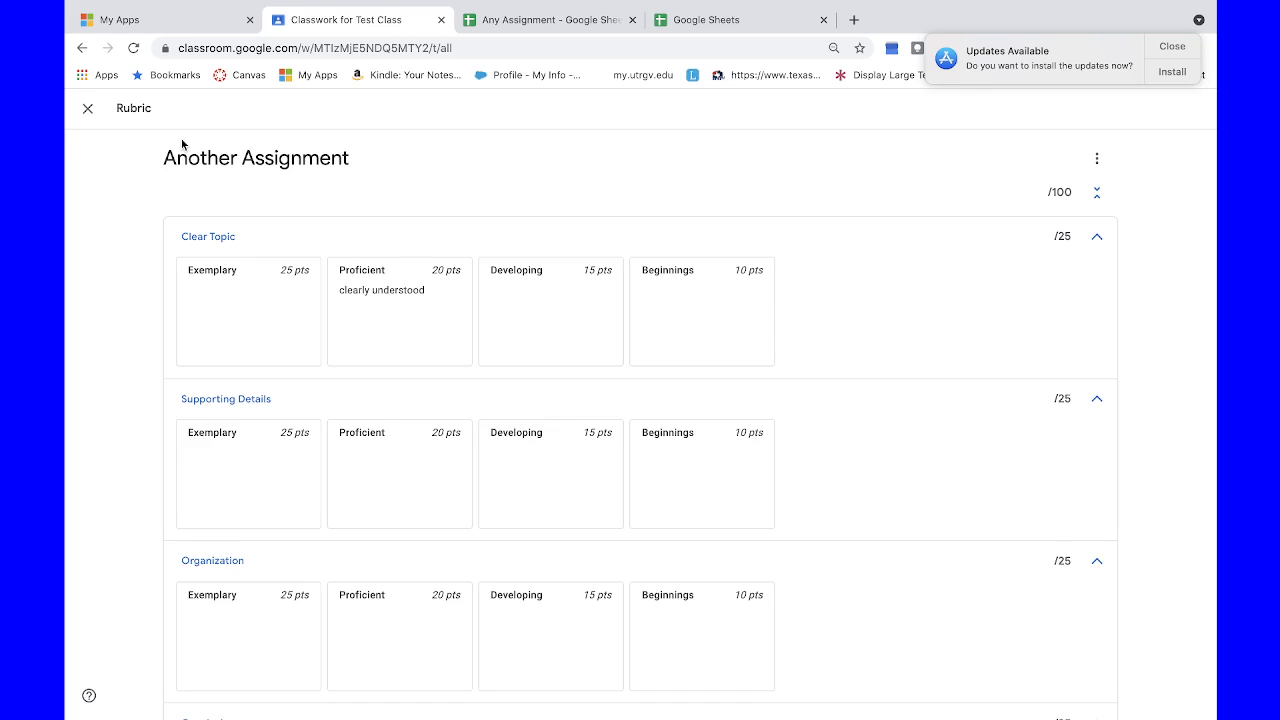
pyautogui.click(87, 108)
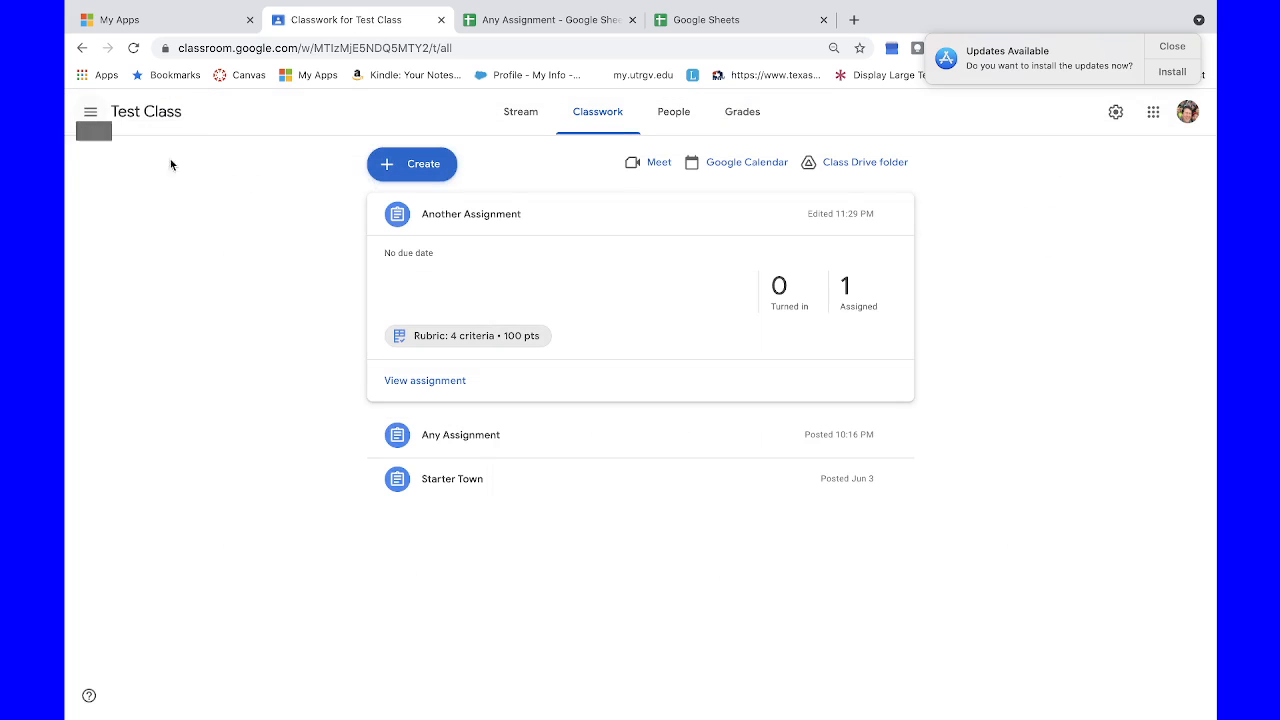